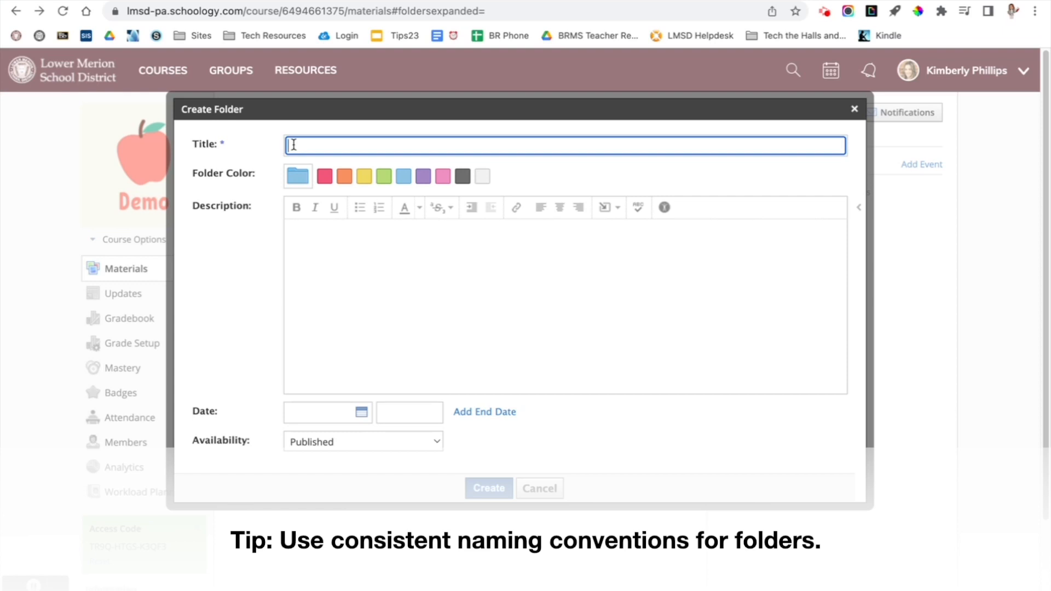
- Title the new folder "Unit 1: Puzzles, Clusters, and Towers" with the description "This unit is focusing on multiplication and division strategies."
{"action": "type", "text": "Unit 1: Puzzles, Clusters, and Towers"}
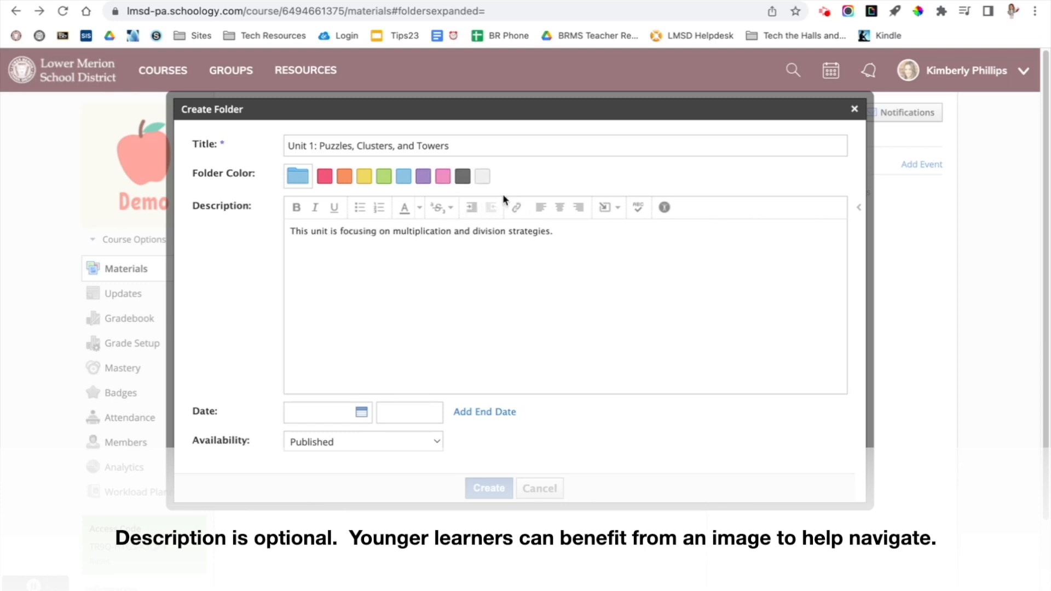
{"action": "left_click", "coordinate": [562, 231]}
{"action": "left_click", "coordinate": [390, 235], "text": "shift"}
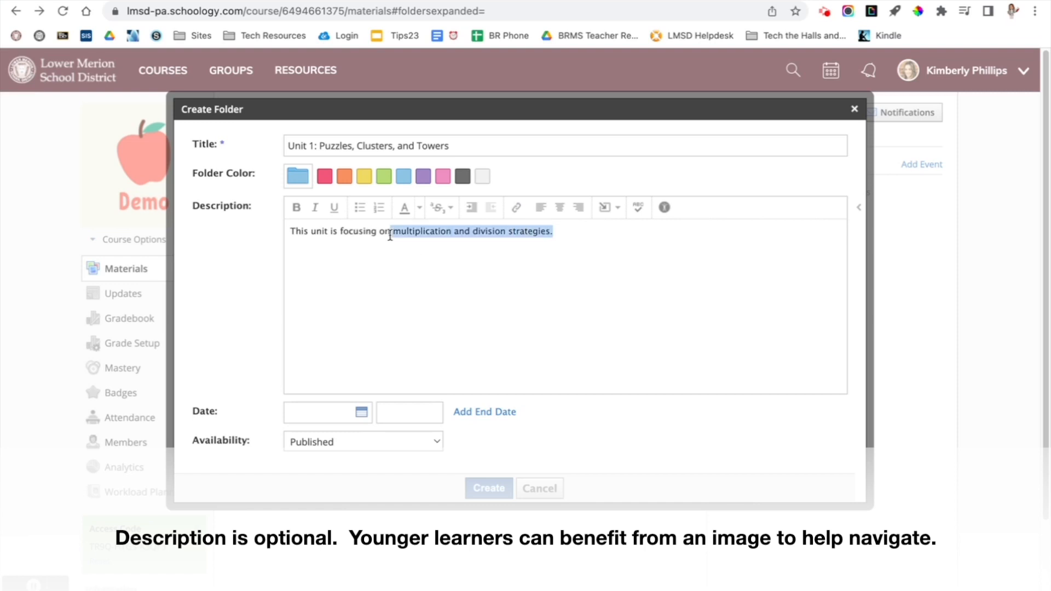
{"action": "left_click", "coordinate": [511, 211]}
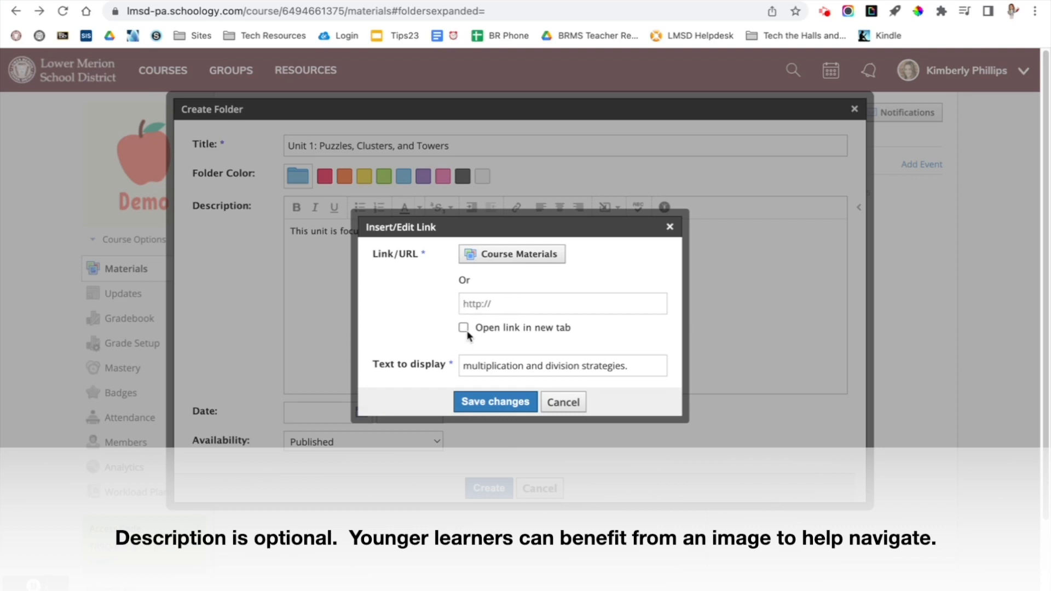
{"action": "left_click", "coordinate": [670, 227]}
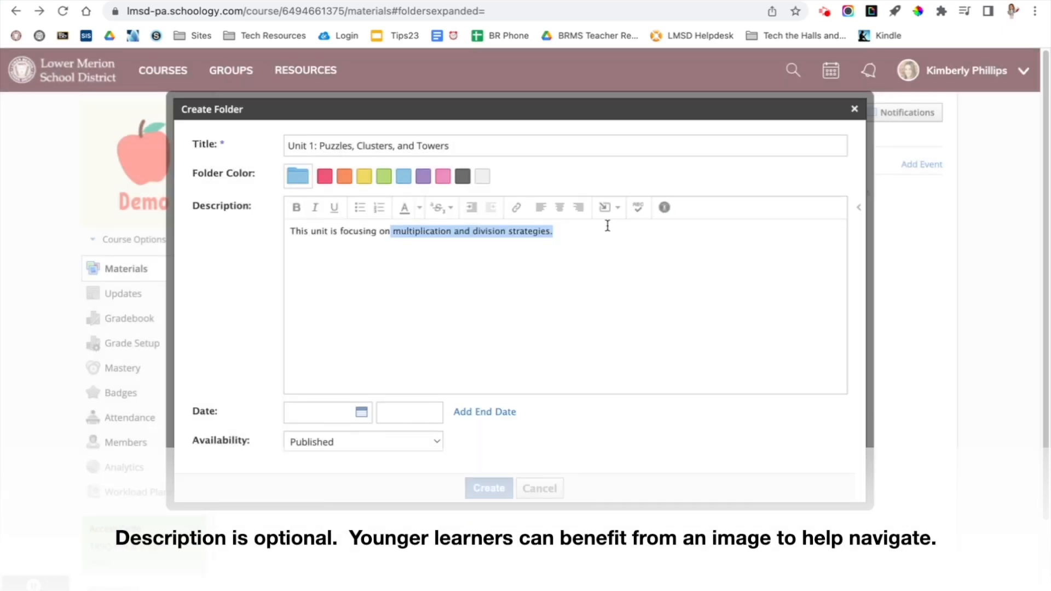
{"action": "left_click", "coordinate": [590, 234]}
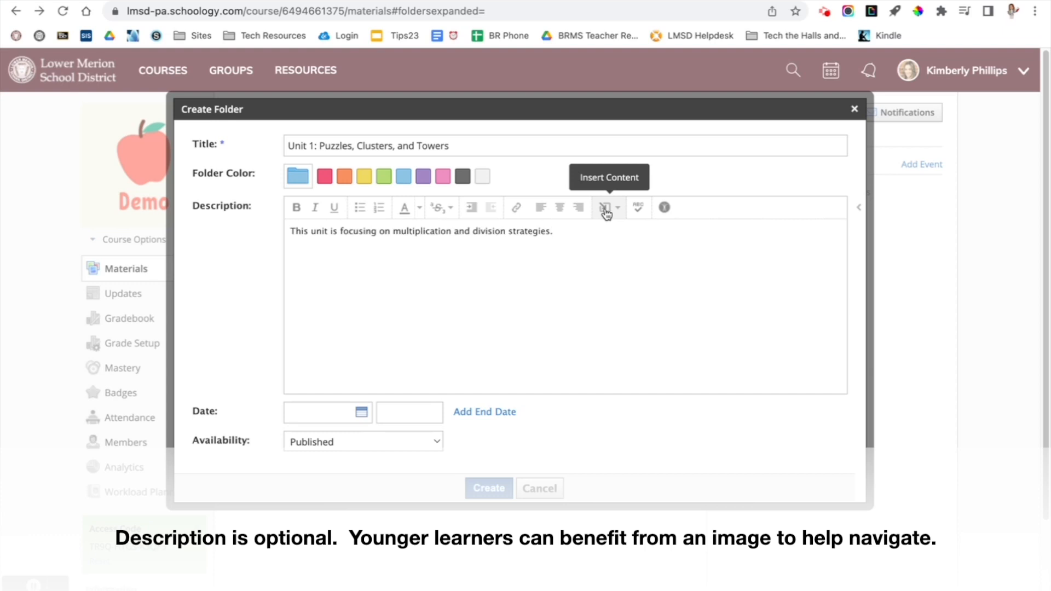
- Insert the image Unit1.png from the Downloads folder into the folder description
{"action": "left_click", "coordinate": [605, 211]}
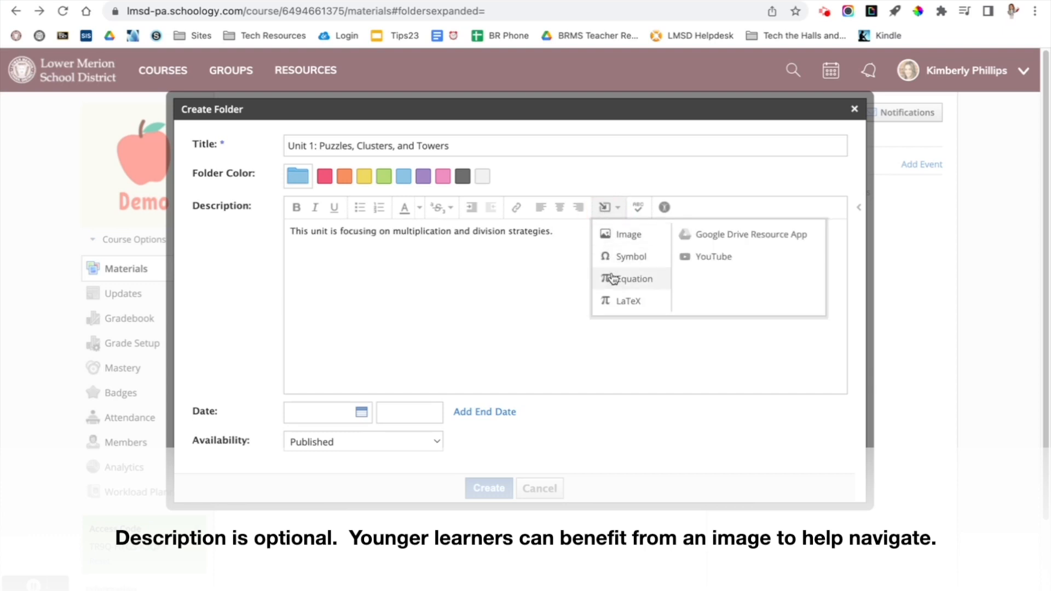
{"action": "left_click", "coordinate": [617, 235]}
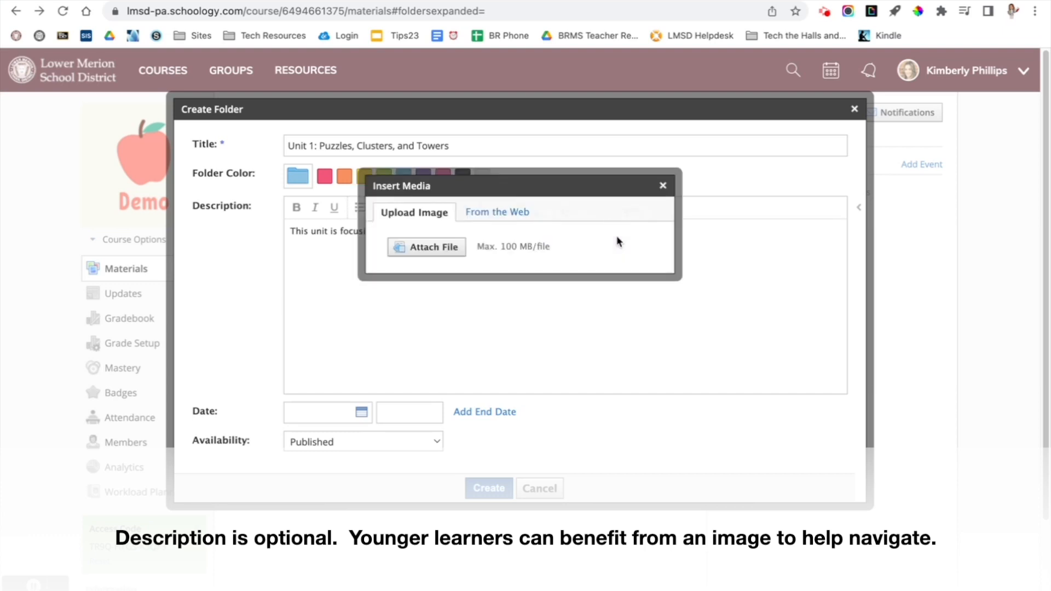
{"action": "left_click", "coordinate": [509, 213]}
{"action": "left_click", "coordinate": [426, 212]}
{"action": "left_click", "coordinate": [429, 249]}
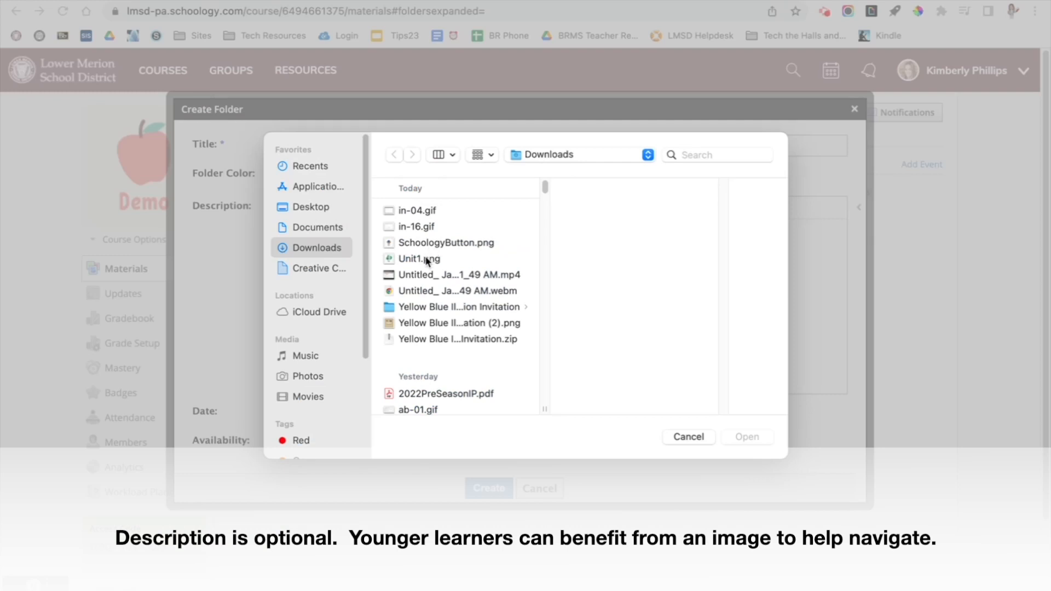
{"action": "double_click", "coordinate": [429, 259]}
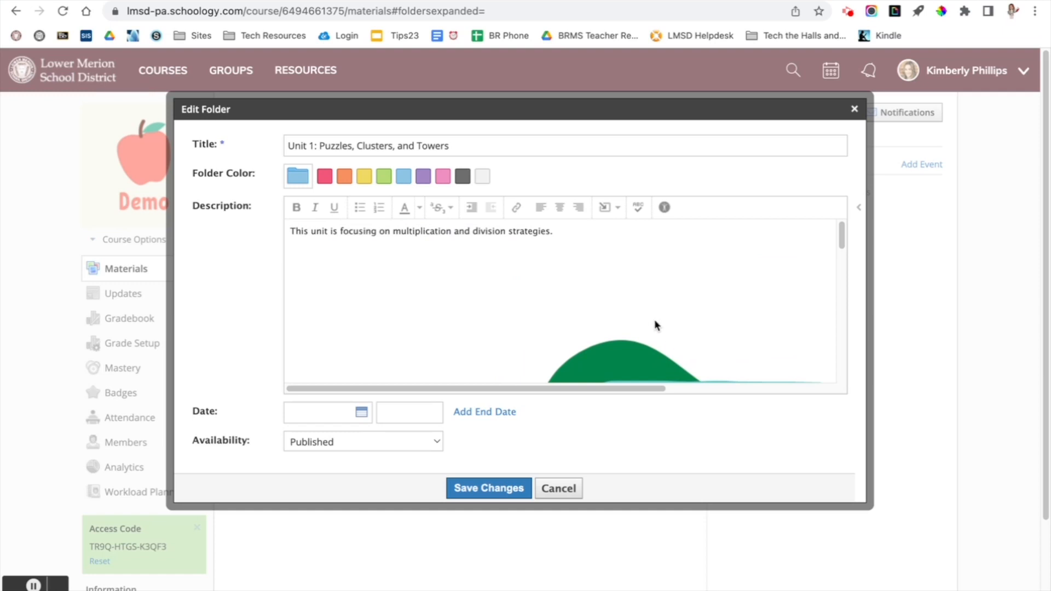
- Set the dimensions of the image in the folder description to 150 x 150
{"action": "left_click", "coordinate": [560, 329]}
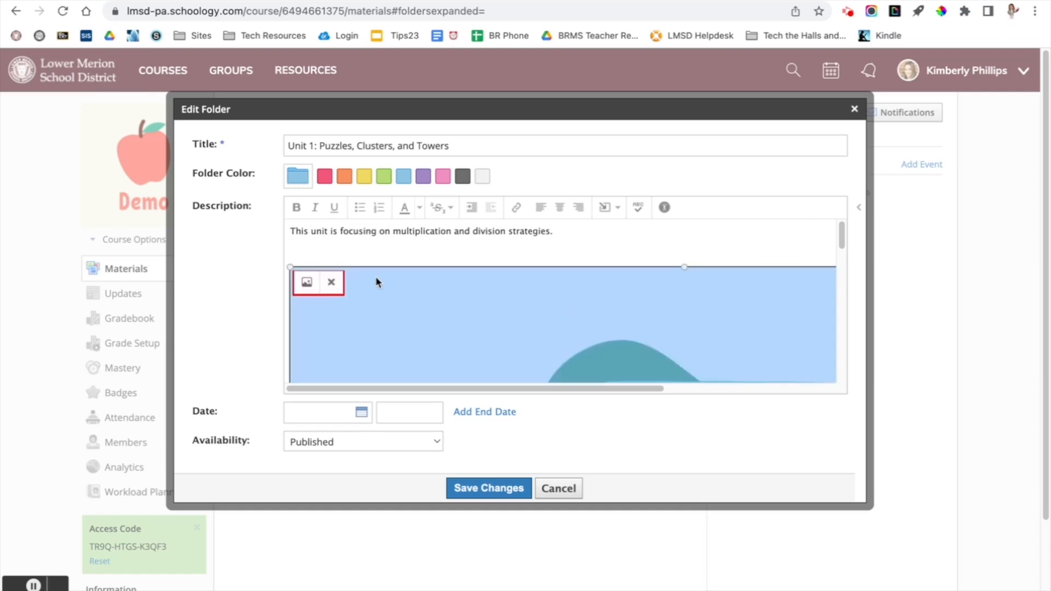
{"action": "left_click", "coordinate": [305, 288]}
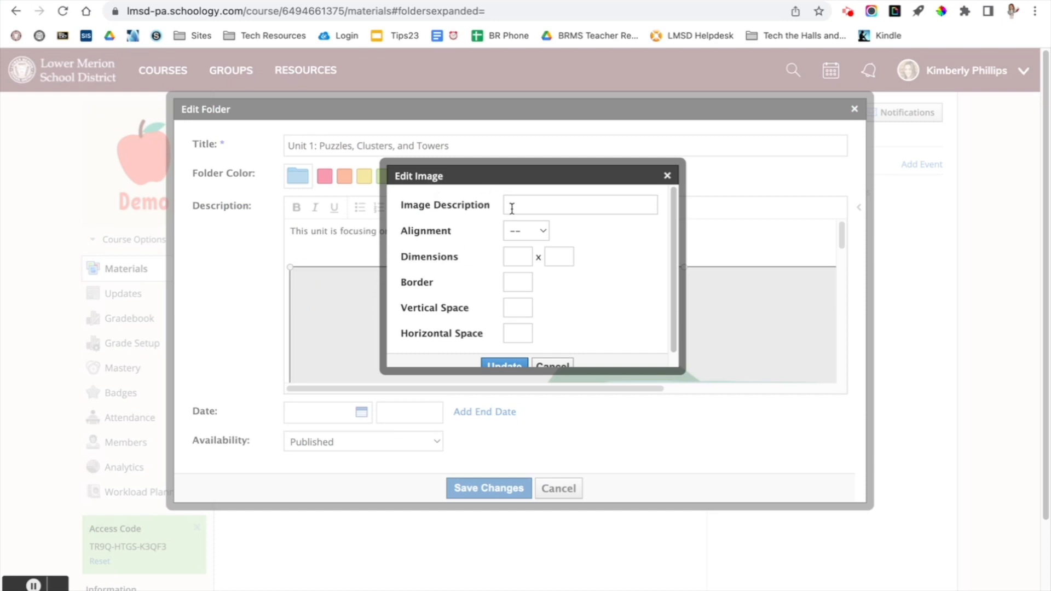
{"action": "left_click", "coordinate": [520, 236]}
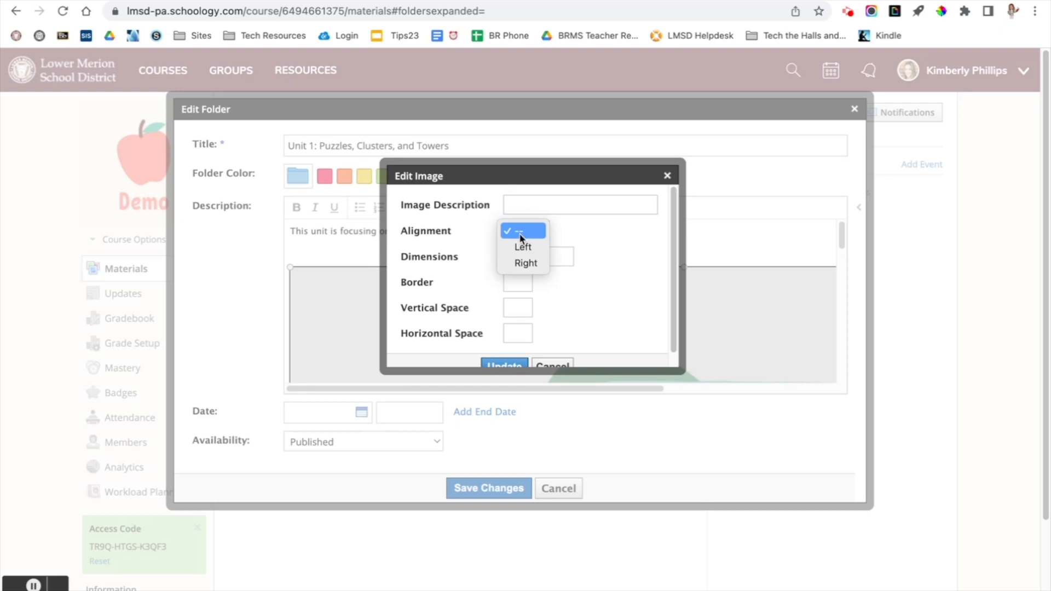
{"action": "left_click", "coordinate": [578, 290]}
{"action": "left_click", "coordinate": [517, 257]}
{"action": "type", "text": "150"}
{"action": "key", "text": "Tab"}
{"action": "type", "text": "150"}
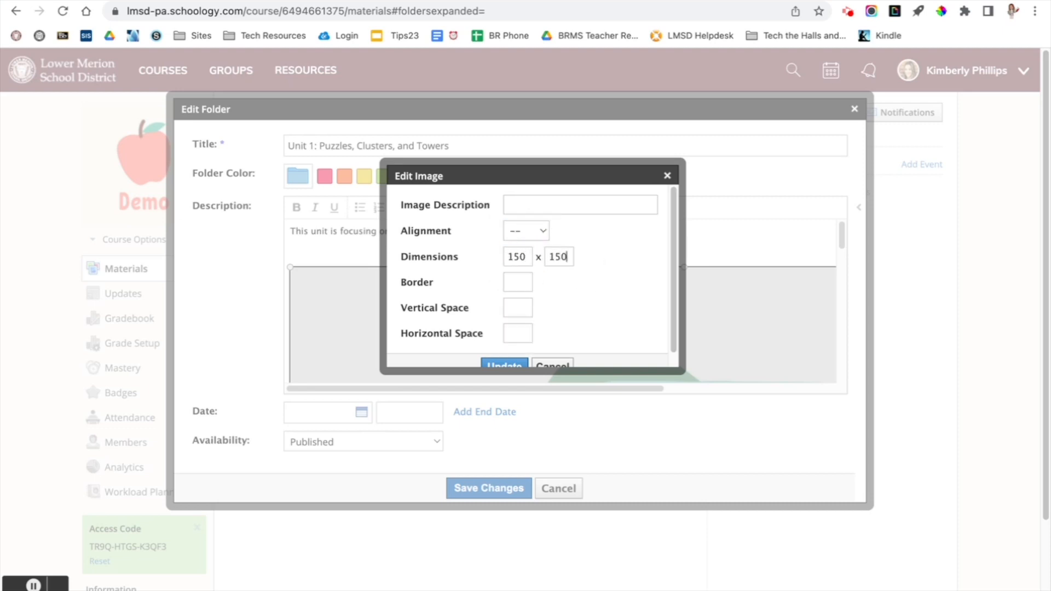
{"action": "left_click", "coordinate": [610, 284]}
{"action": "scroll", "coordinate": [552, 311], "scroll_direction": "down", "scroll_amount": 1}
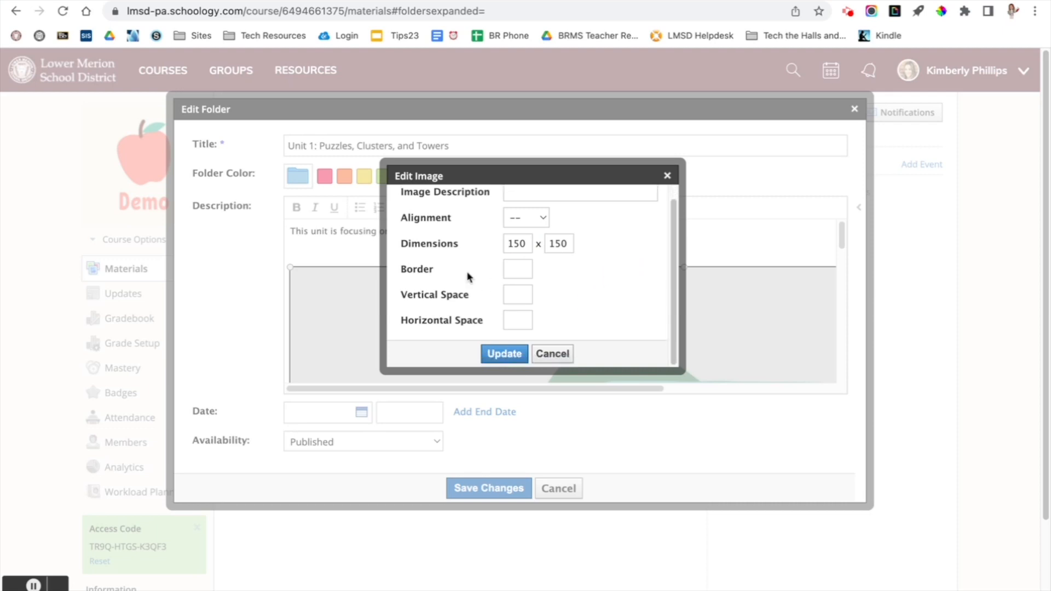
{"action": "left_click", "coordinate": [502, 354]}
- Enlarge the Unit 1 image in the description slightly by its corner
{"action": "left_click", "coordinate": [467, 257]}
{"action": "left_click", "coordinate": [376, 285]}
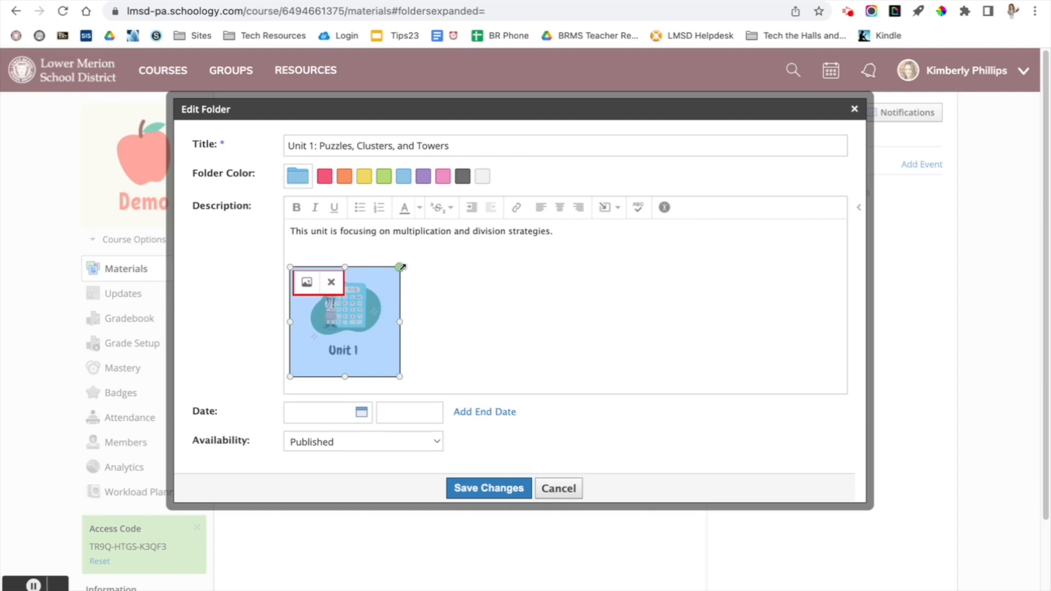
{"action": "left_click_drag", "start_coordinate": [401, 267], "coordinate": [418, 259]}
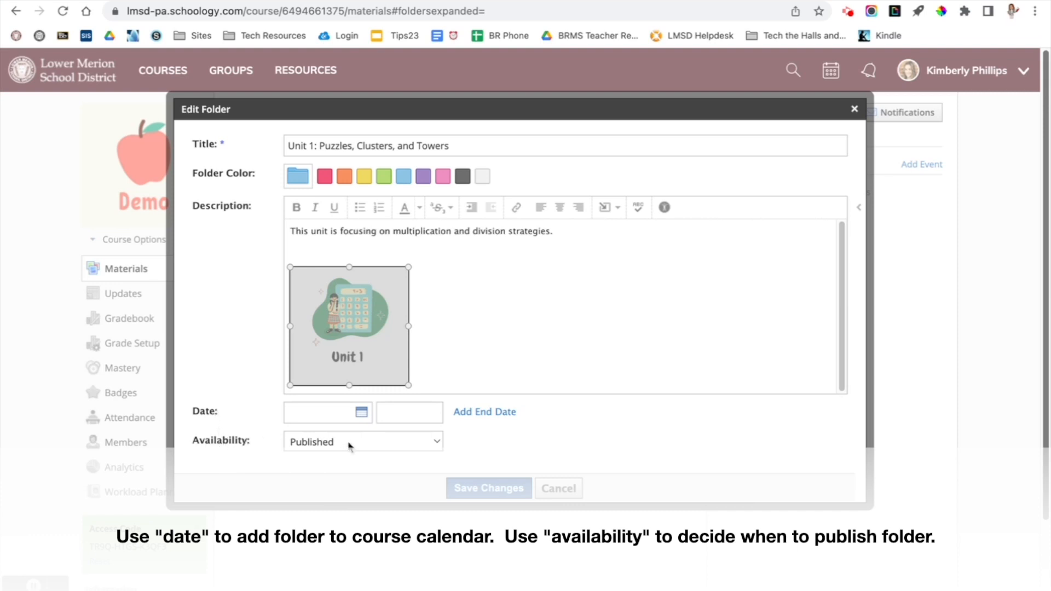
- Review the folder's availability options, keep it Published, and save the folder
{"action": "left_click", "coordinate": [432, 444]}
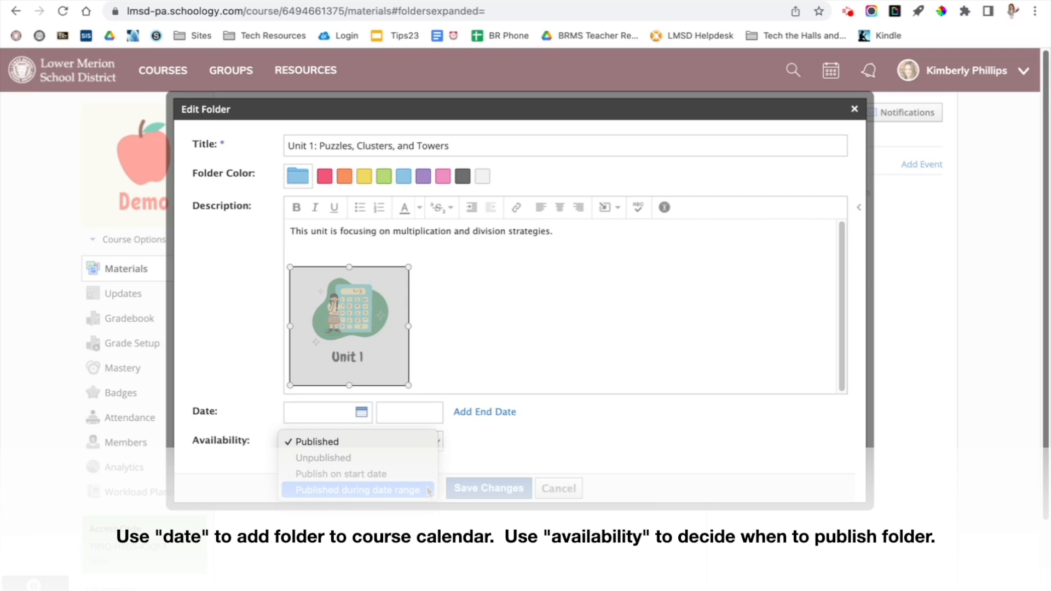
{"action": "left_click", "coordinate": [499, 471]}
{"action": "left_click", "coordinate": [497, 489]}
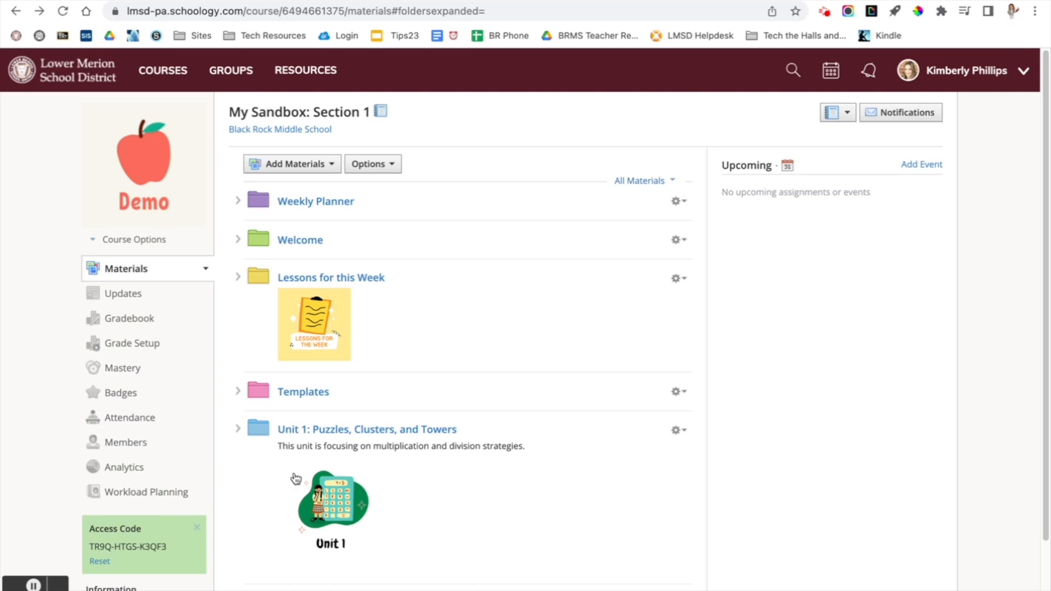
- Move the Unit 1 folder above the Lessons for this Week folder in the course materials
{"action": "left_click", "coordinate": [259, 432]}
{"action": "left_click_drag", "start_coordinate": [259, 431], "coordinate": [247, 284]}
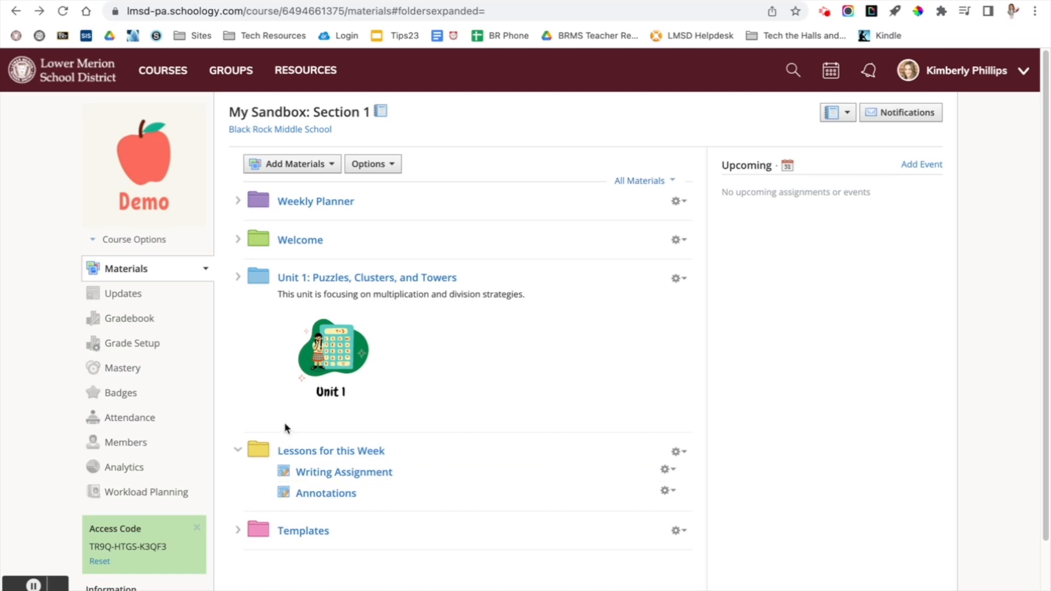
{"action": "mouse_move", "coordinate": [285, 433]}
{"action": "left_click", "coordinate": [258, 435]}
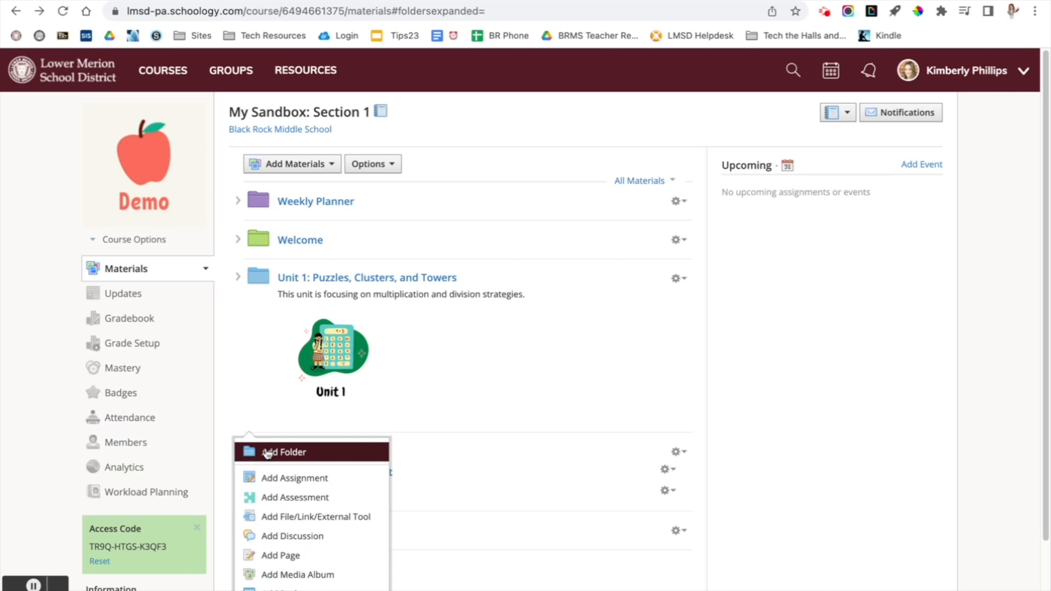
{"action": "scroll", "coordinate": [266, 453], "scroll_direction": "down", "scroll_amount": 2}
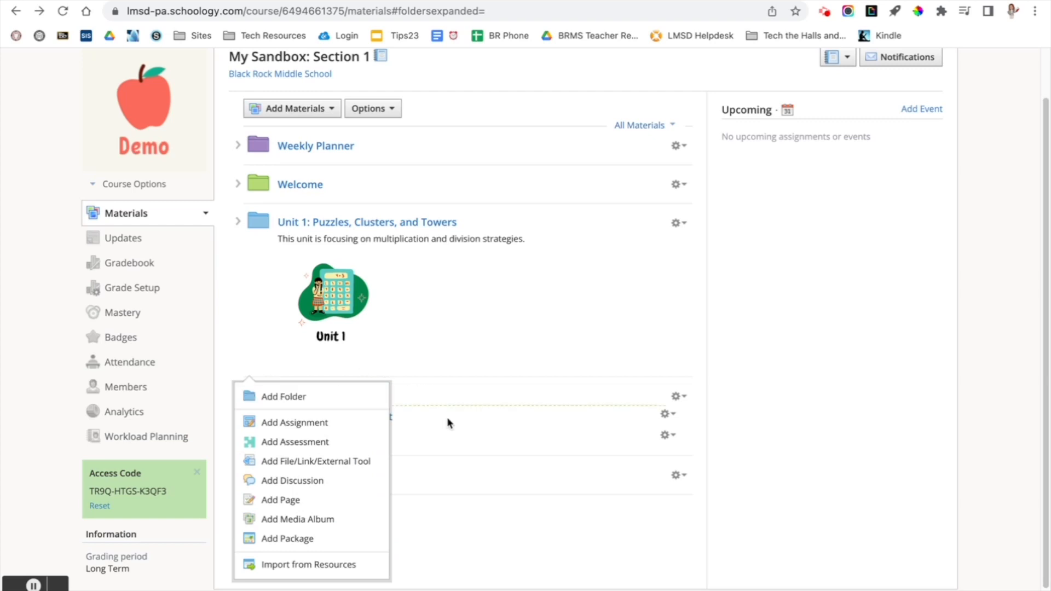
{"action": "left_click", "coordinate": [450, 449]}
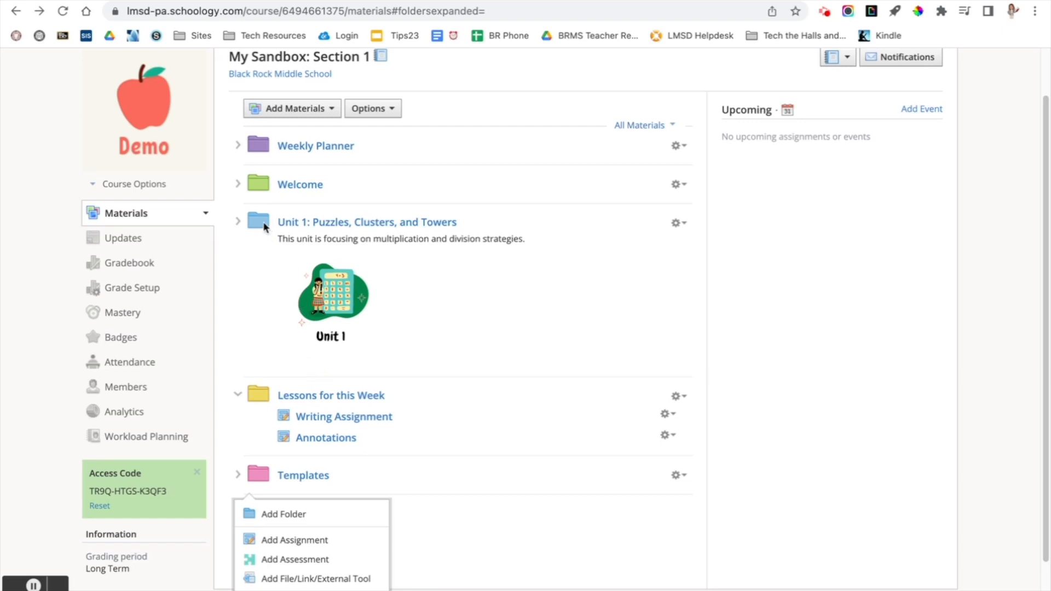
{"action": "left_click", "coordinate": [680, 224]}
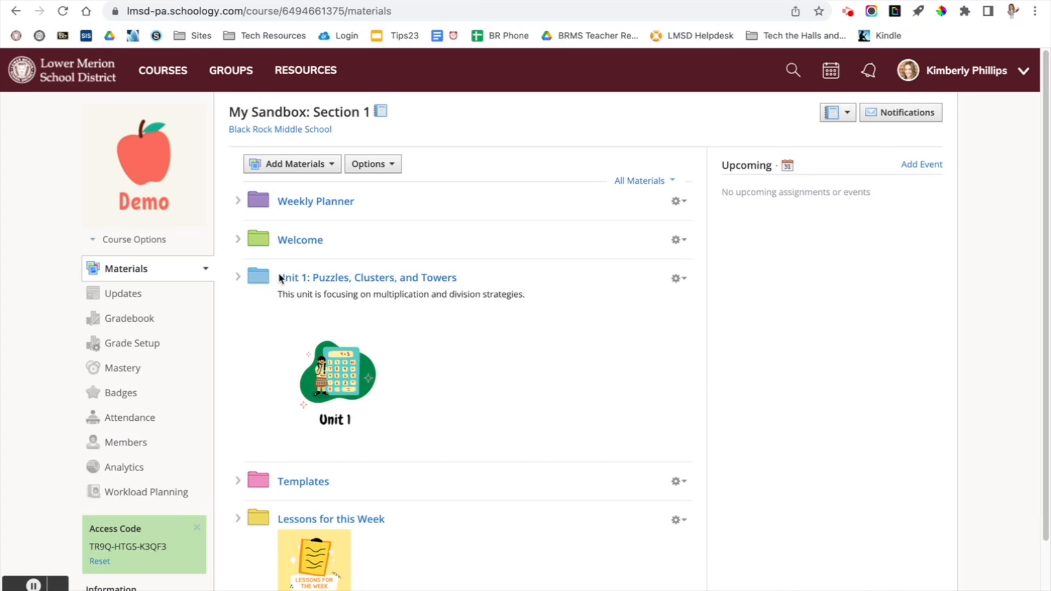
- Create a purple, published subfolder titled "Investigation 1" inside the Unit 1: Puzzles, Clusters, and Towers folder
{"action": "left_click", "coordinate": [330, 279]}
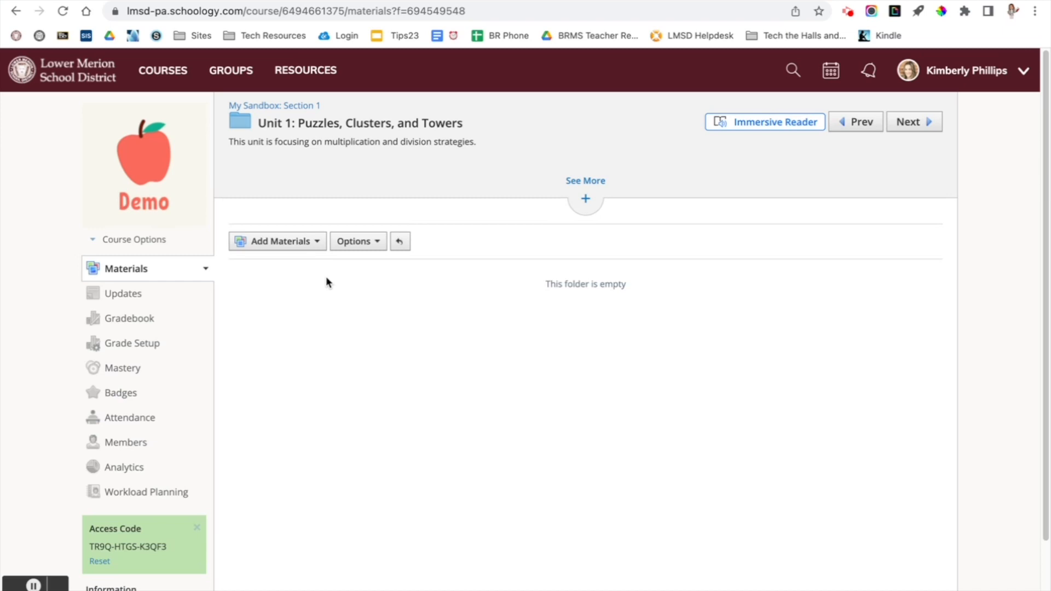
{"action": "left_click", "coordinate": [282, 242]}
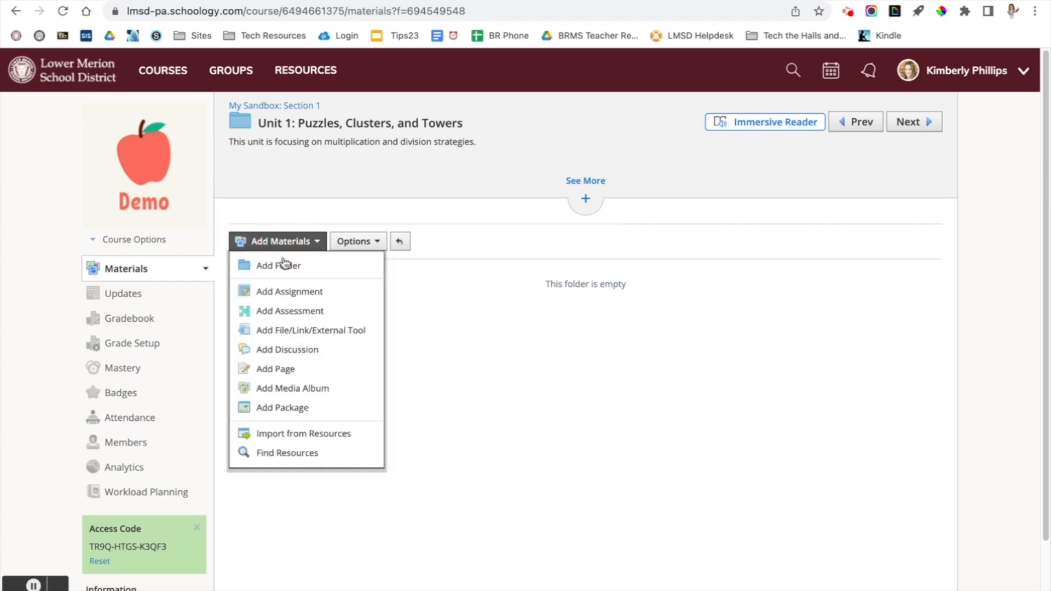
{"action": "left_click", "coordinate": [283, 265]}
{"action": "type", "text": "Investigation 1"}
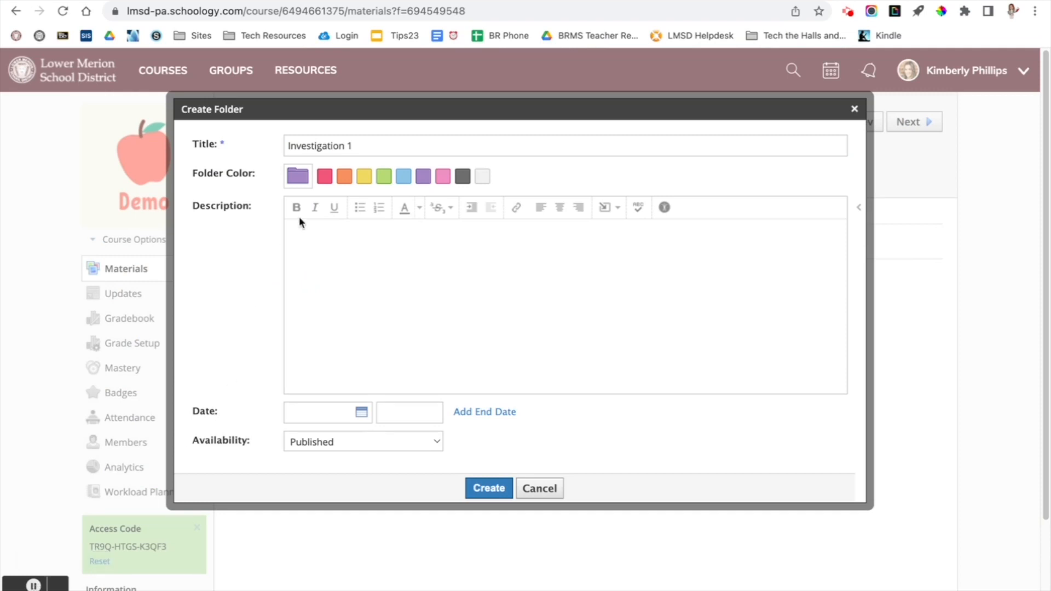
{"action": "left_click", "coordinate": [475, 486]}
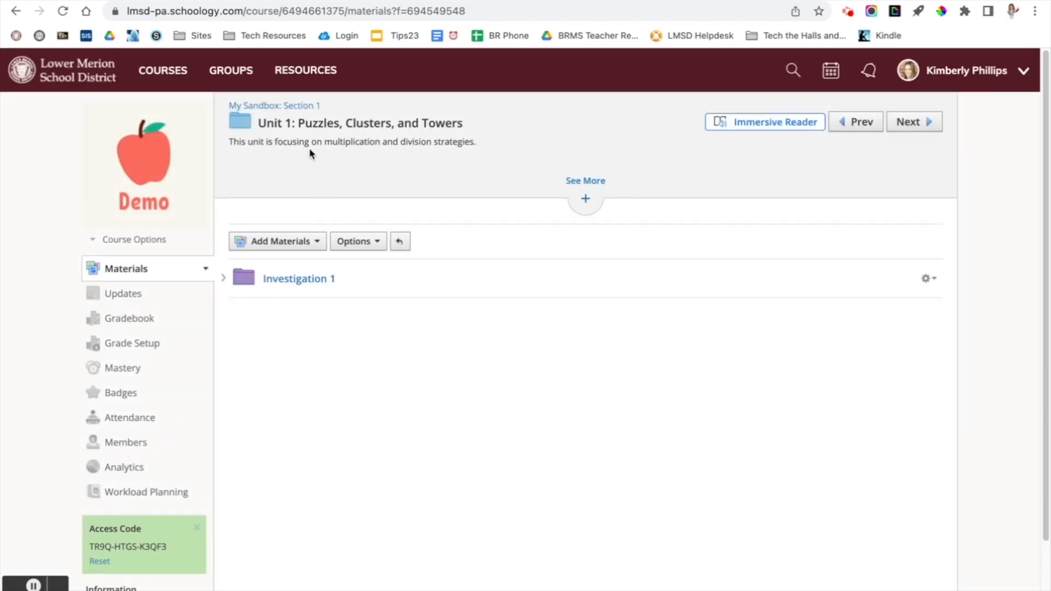
- Return to the course materials, expand the Unit 1 folder, and move the Templates folder into it below Investigation 1
{"action": "left_click", "coordinate": [275, 109]}
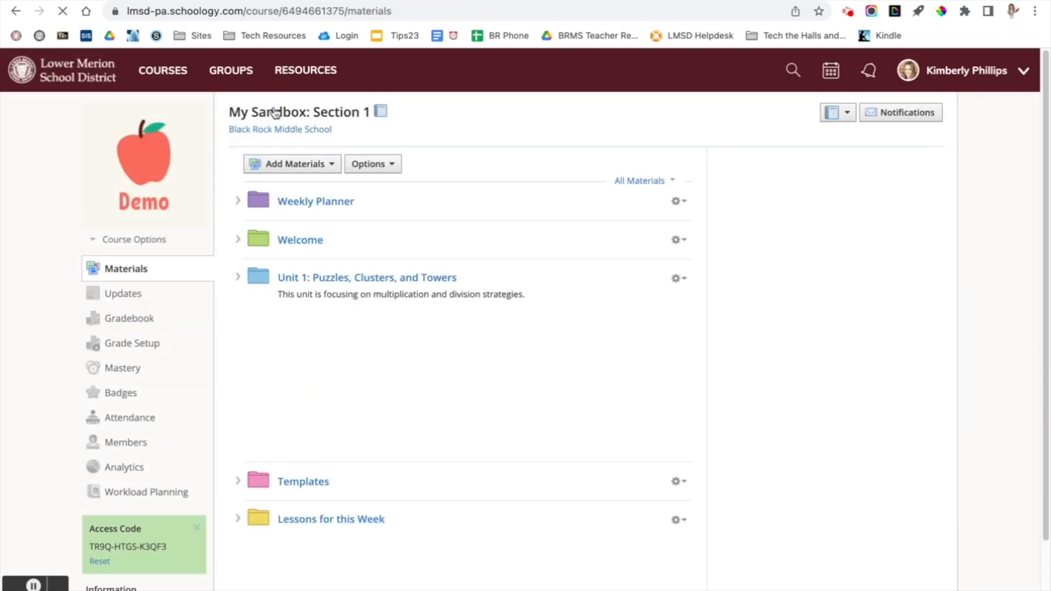
{"action": "left_click", "coordinate": [239, 279]}
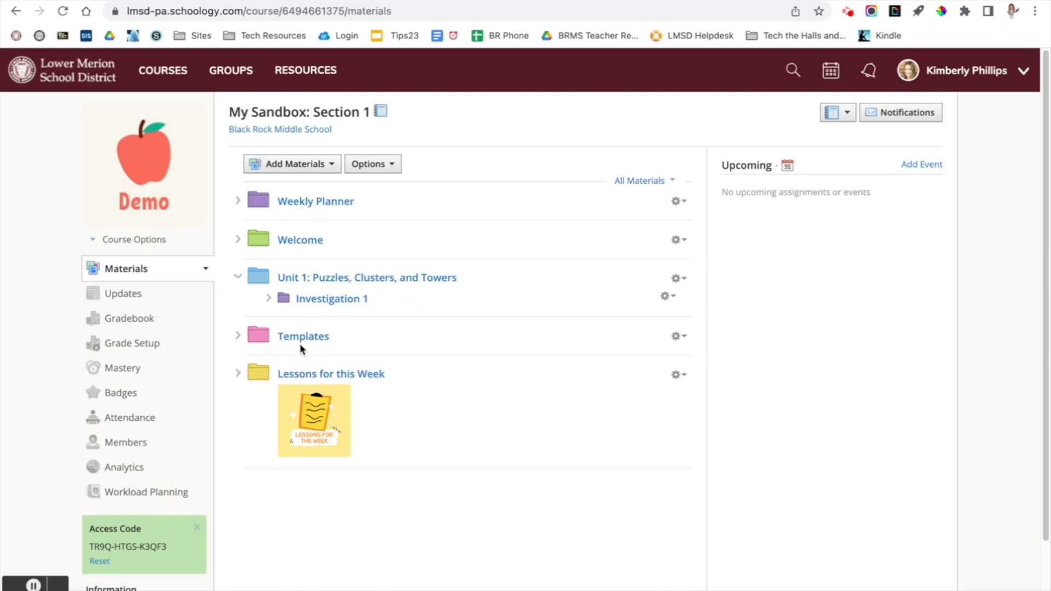
{"action": "left_click", "coordinate": [256, 340]}
{"action": "left_click_drag", "start_coordinate": [256, 340], "coordinate": [283, 320]}
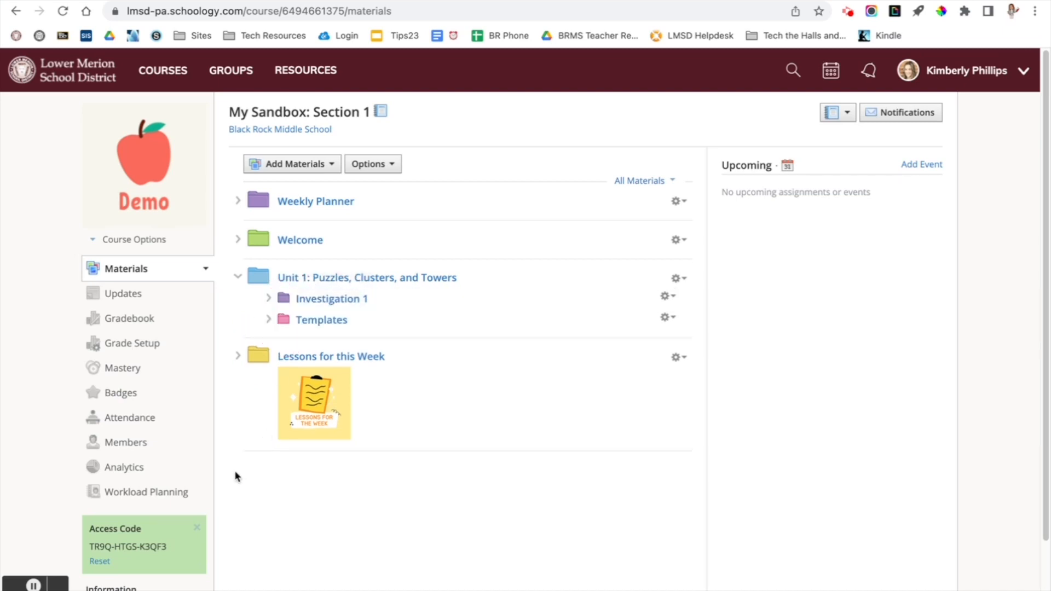